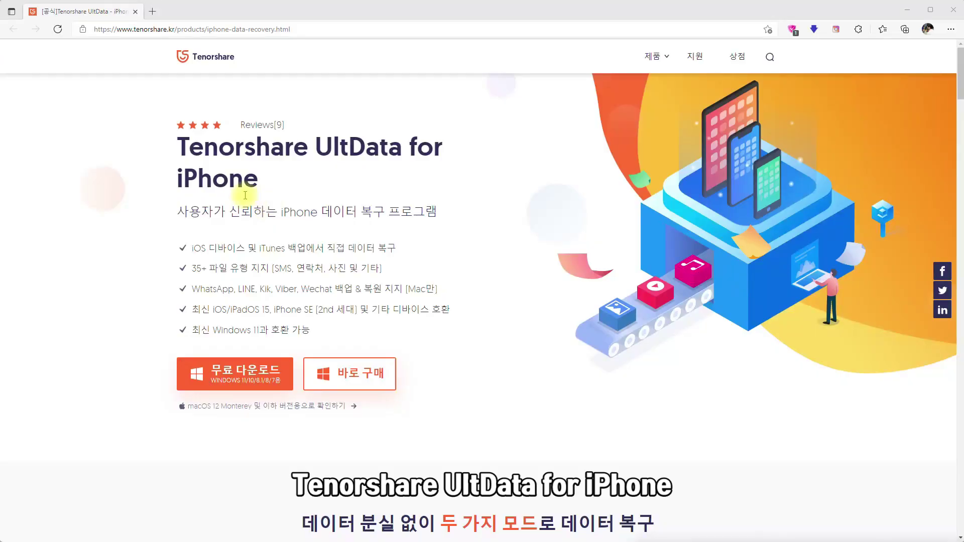
Step: Review the UltData for iPhone product page, covering the Windows and macOS versions, the feature list and the supported file types
left_click_drag(179, 147, 442, 153)
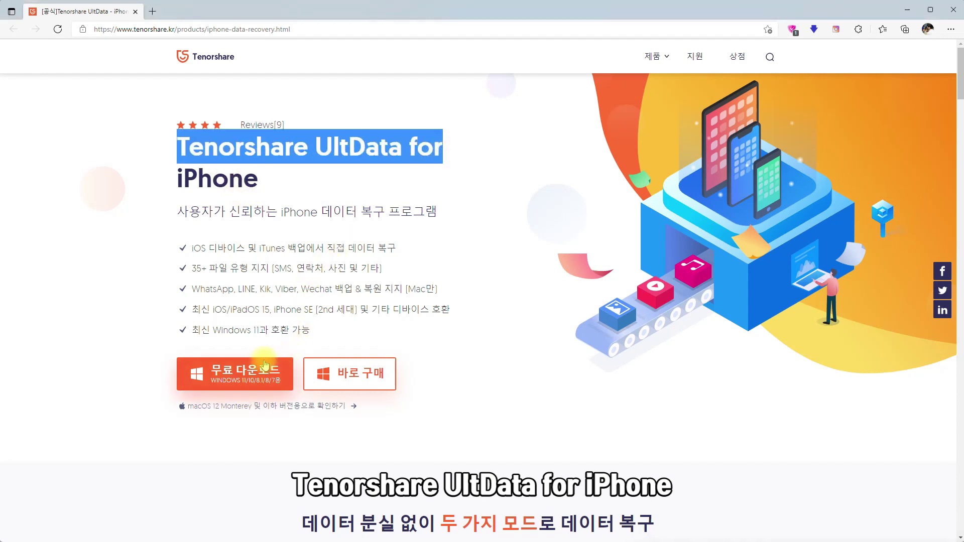
left_click(256, 409)
left_click(237, 410)
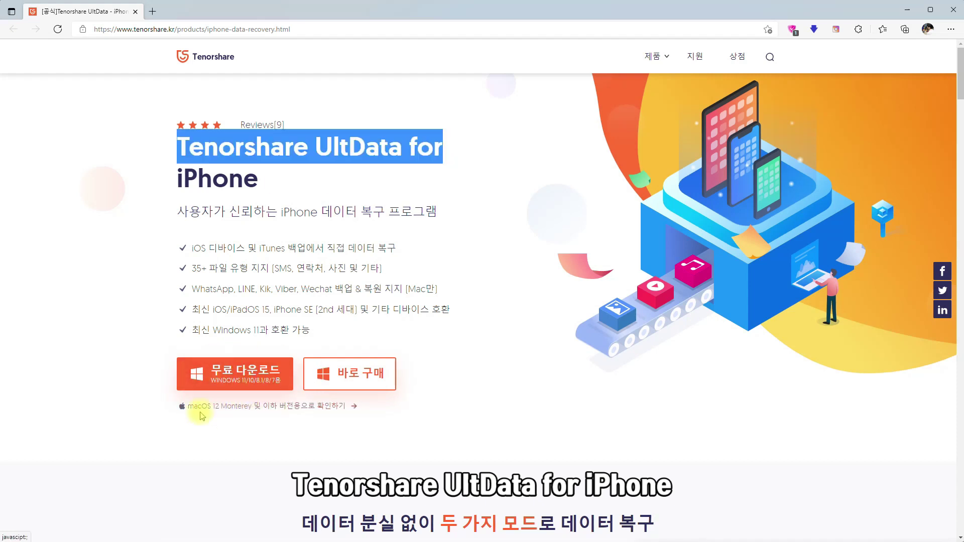
left_click(264, 407)
left_click(265, 407)
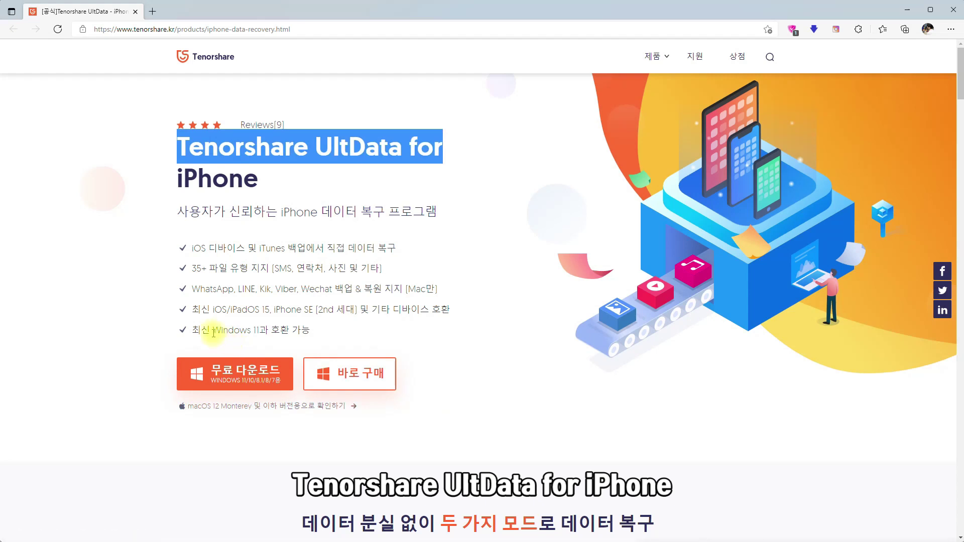
left_click_drag(213, 330, 342, 338)
left_click(341, 337)
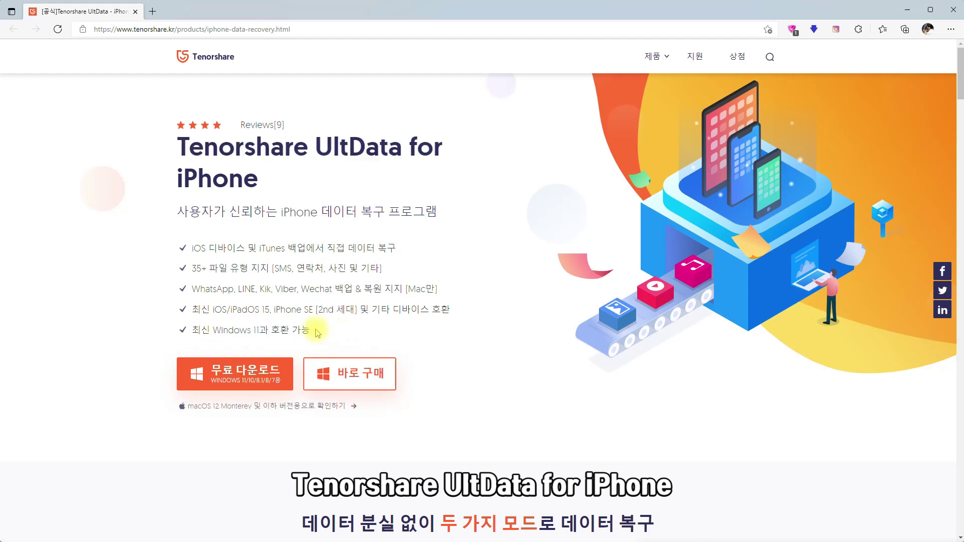
left_click_drag(191, 247, 397, 332)
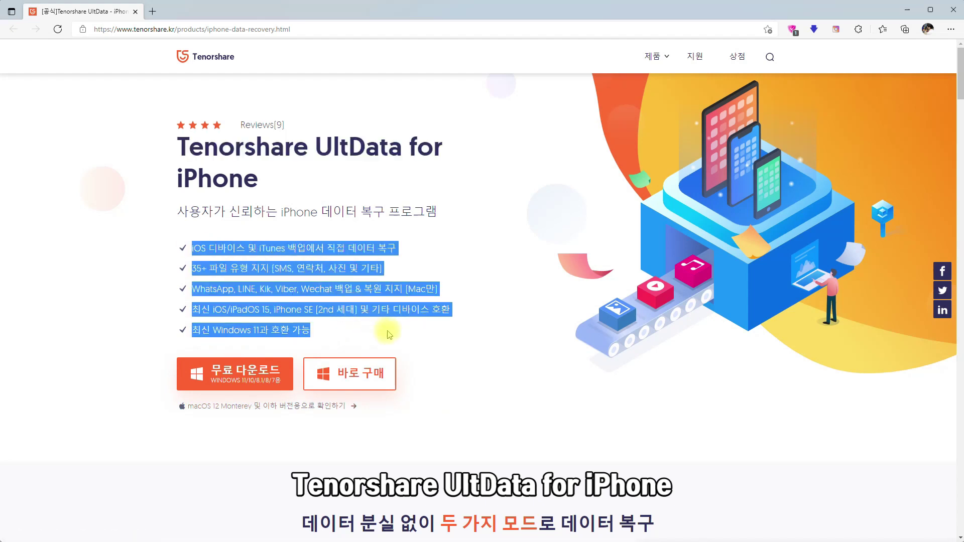
left_click(447, 338)
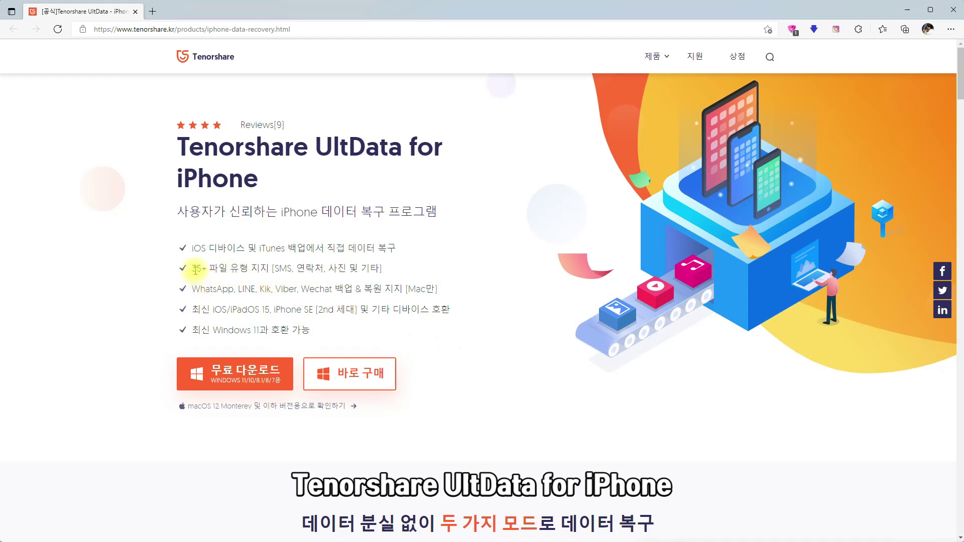
left_click_drag(197, 269, 394, 266)
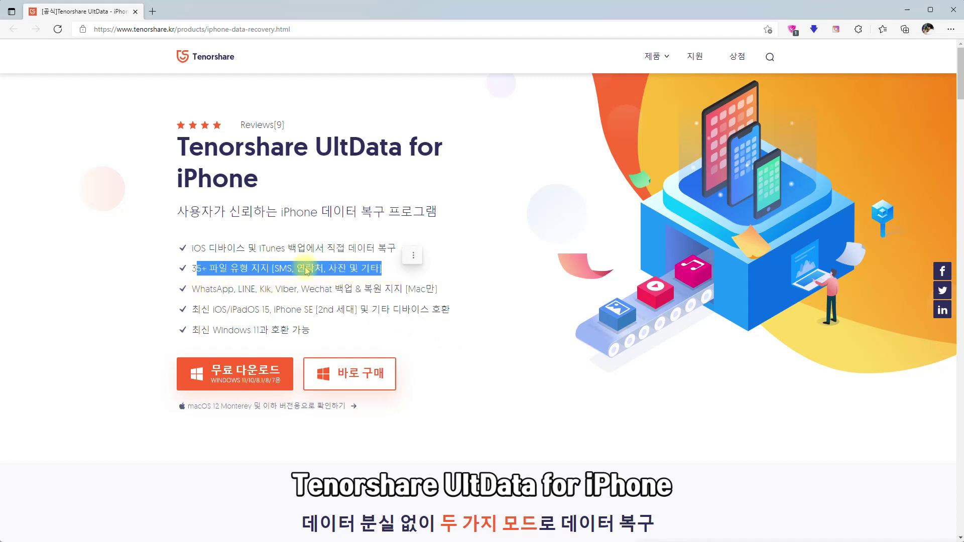
left_click(276, 270)
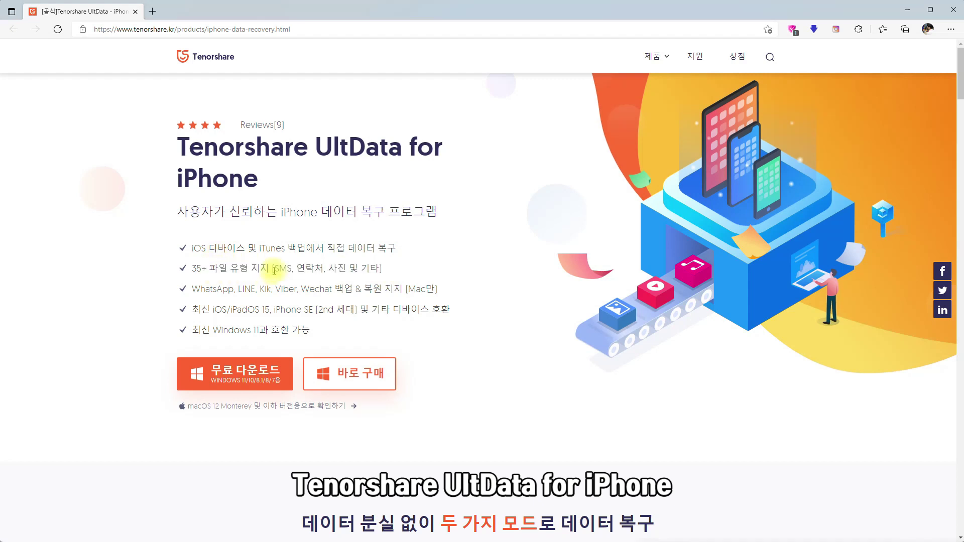
left_click_drag(296, 268, 297, 269)
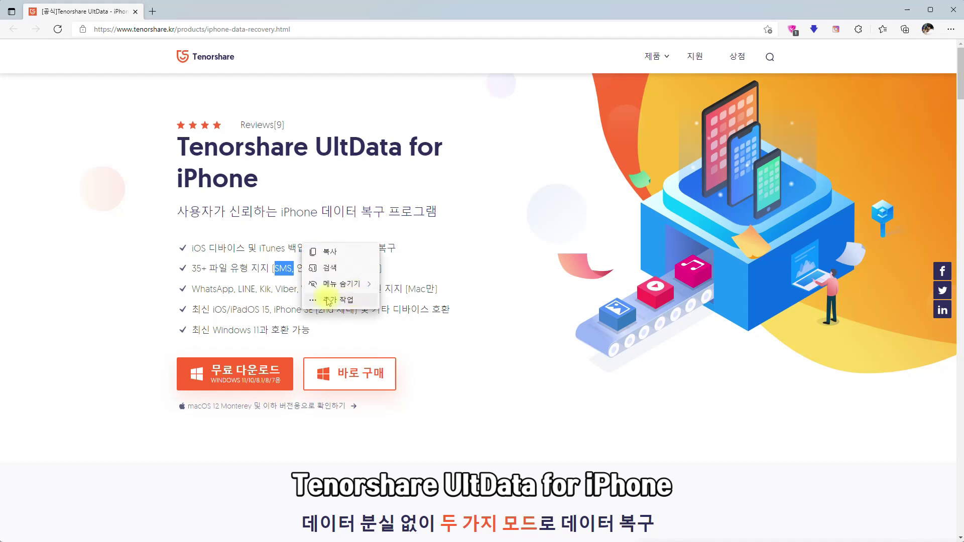
left_click_drag(192, 290, 437, 289)
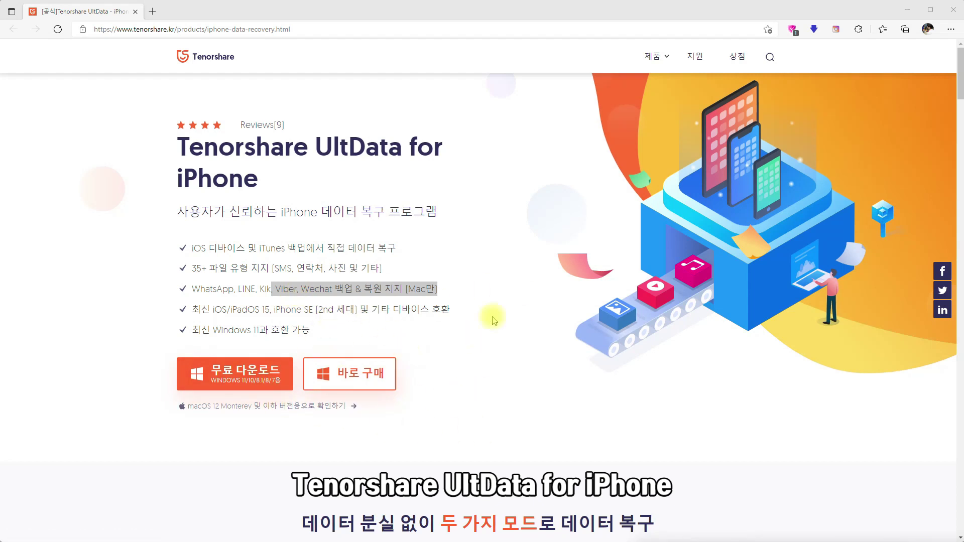
Step: Check the Windows licence prices on the purchase page and return to the UltData for iPhone product page
left_click(360, 379)
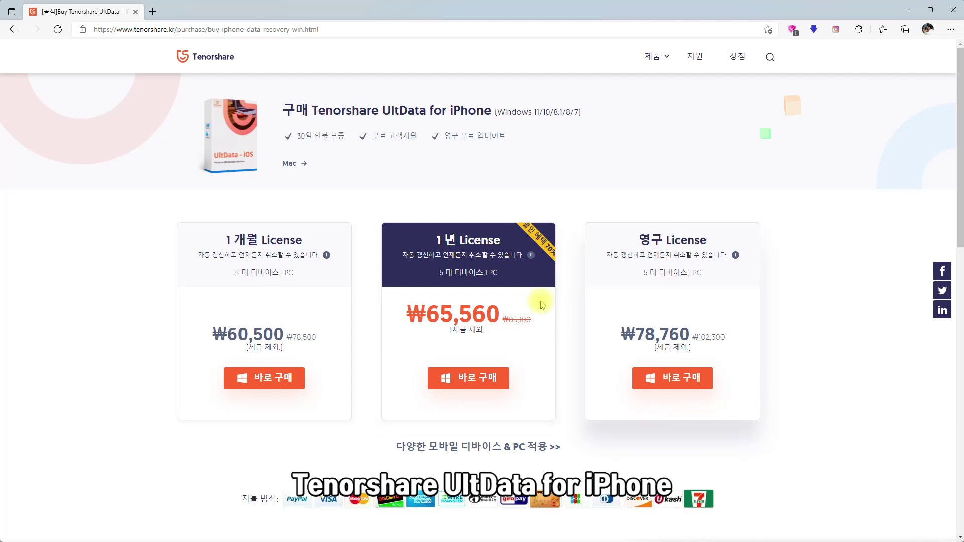
key("alt+Left")
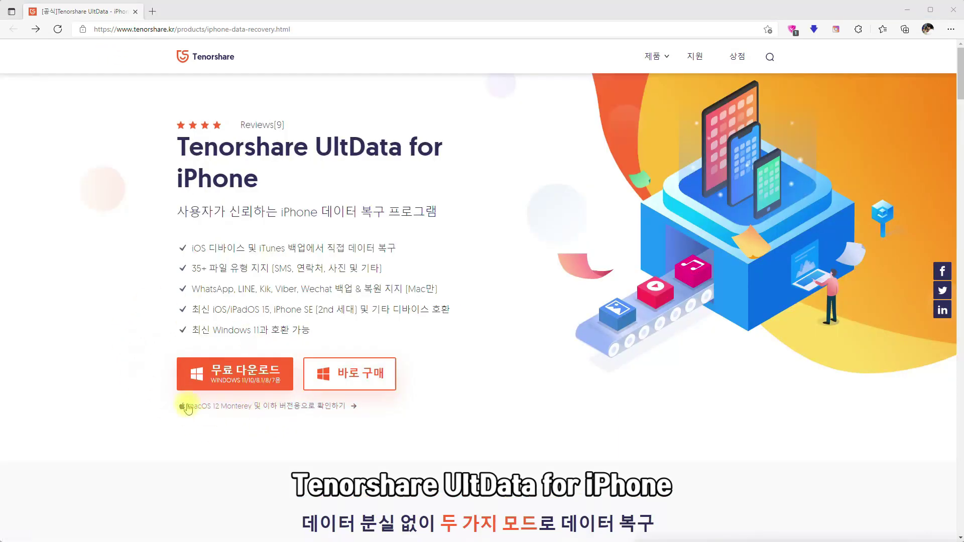
Step: Download the free Windows version of UltData for iPhone, install it with the default settings and launch it
left_click(235, 378)
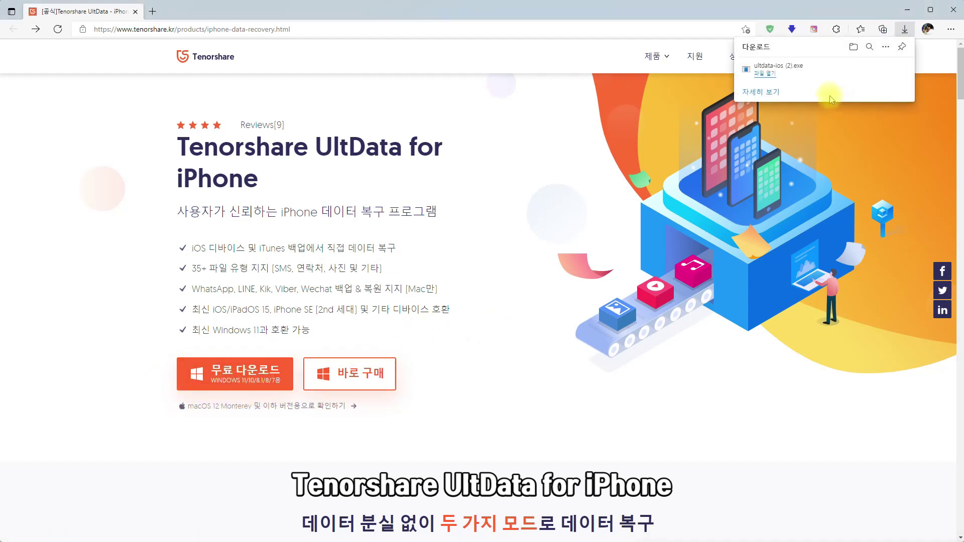
left_click(774, 75)
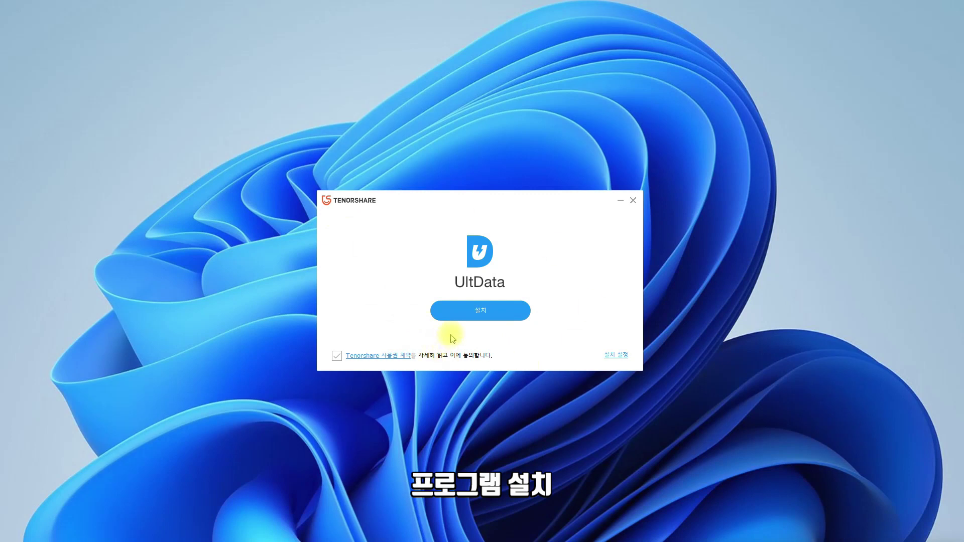
left_click(491, 324)
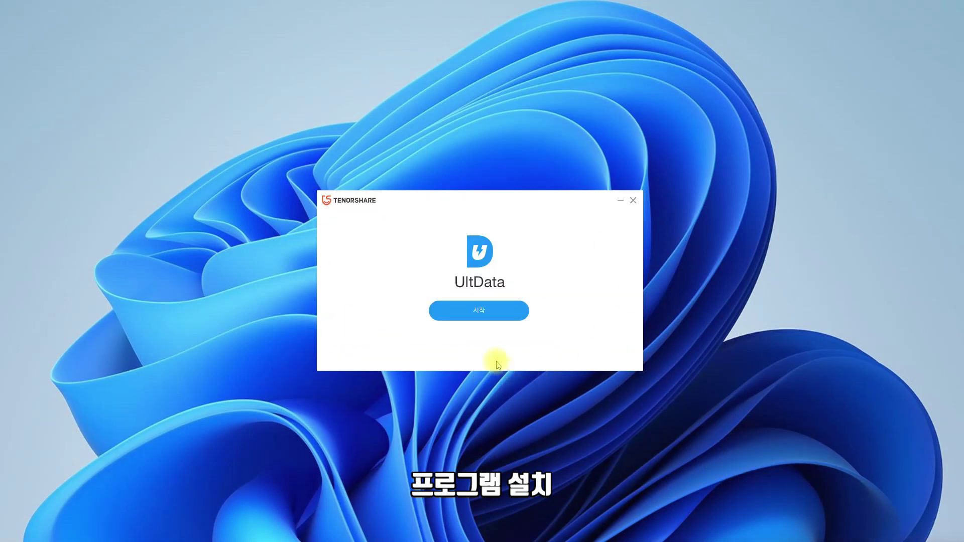
left_click(486, 314)
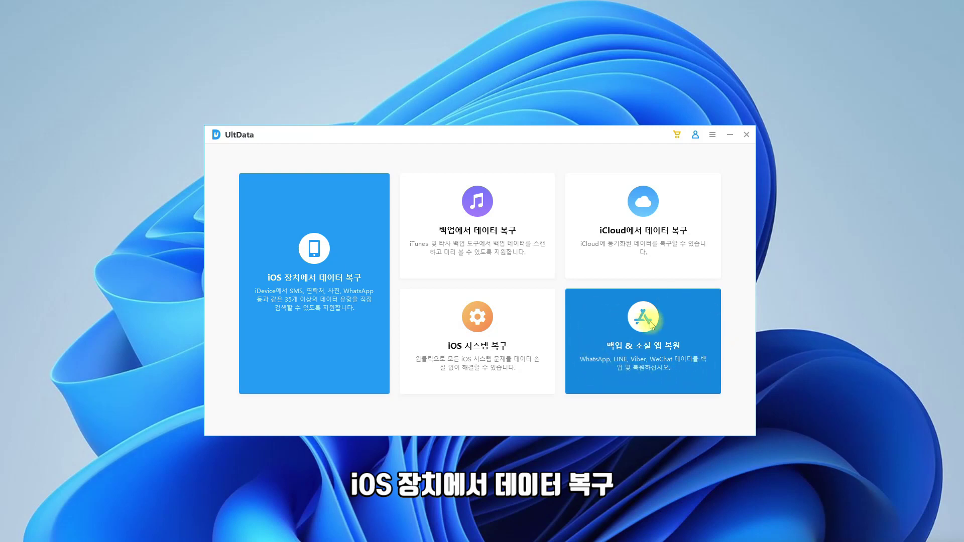
Step: Scan the connected iPhone for recoverable data, adding Safari history, call history and FaceTime to the selected data types
left_click(307, 308)
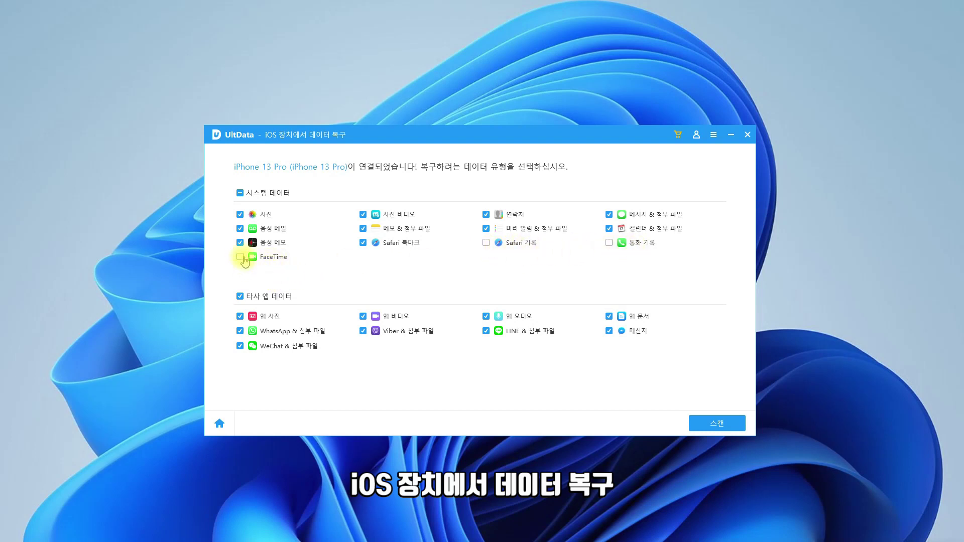
left_click(485, 243)
left_click(609, 242)
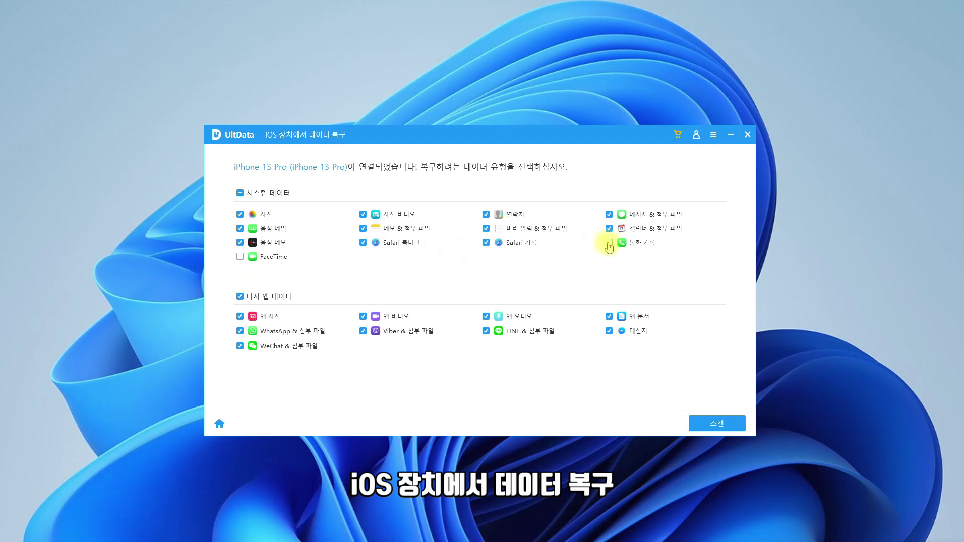
left_click(239, 257)
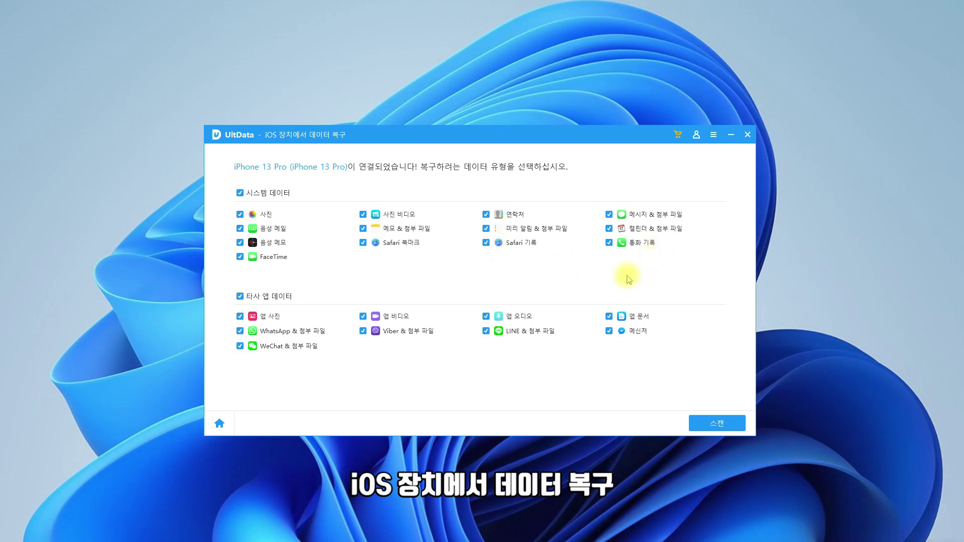
left_click(718, 423)
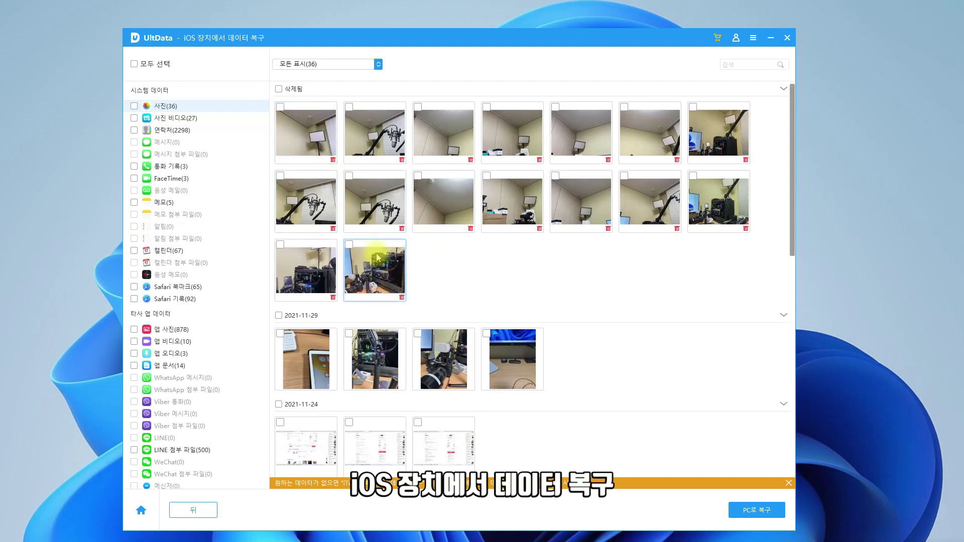
Step: Browse the scanned photos and select the deleted clip among the photo videos for recovery
scroll(476, 334, "down", 2)
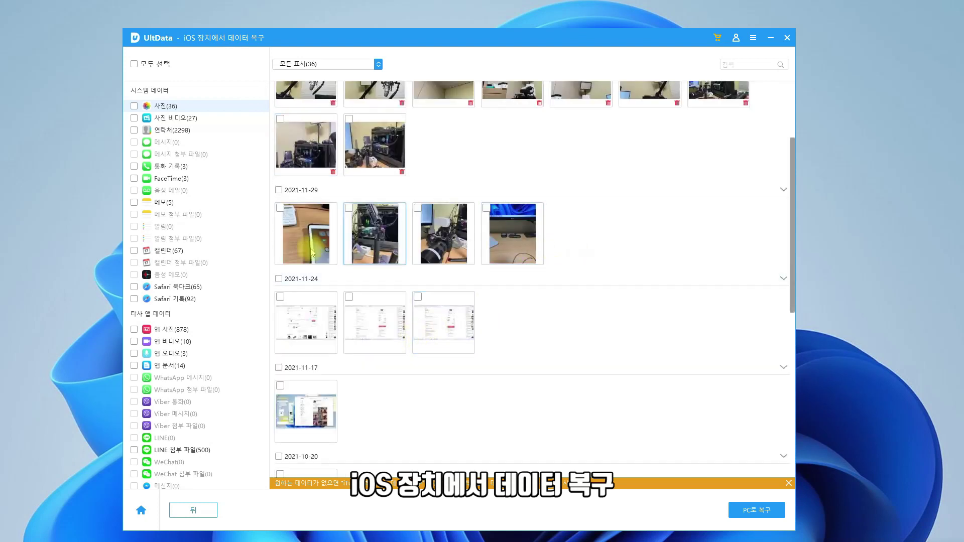
scroll(431, 351, "down", 4)
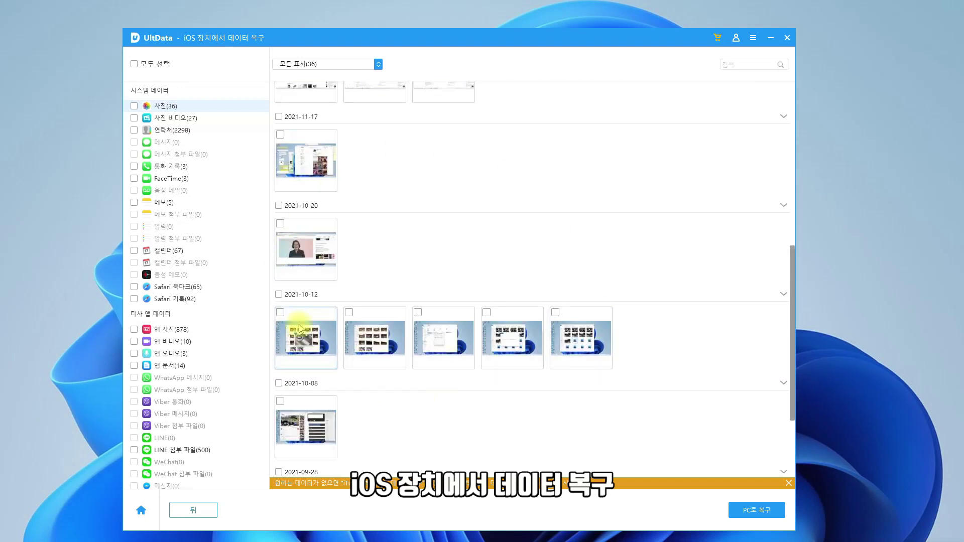
scroll(538, 297, "up", 6)
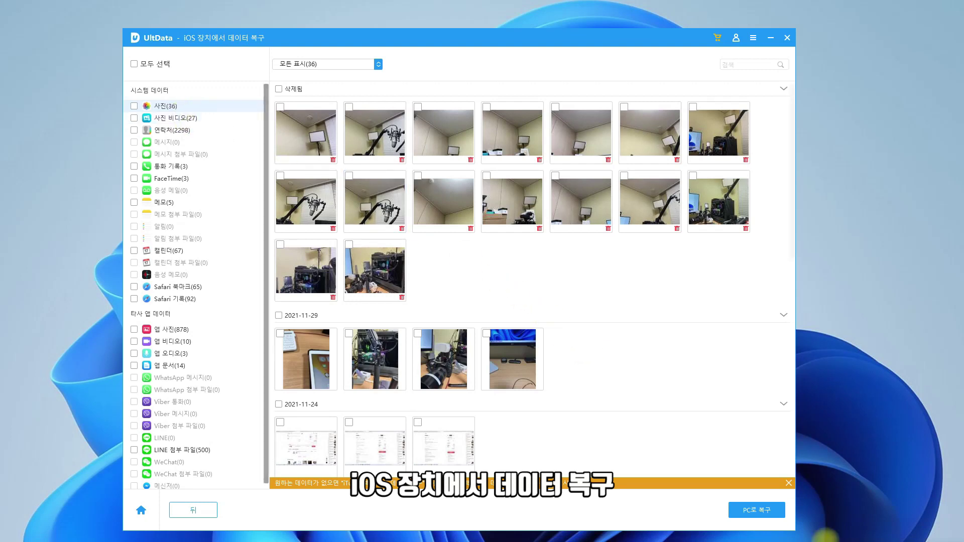
left_click(209, 119)
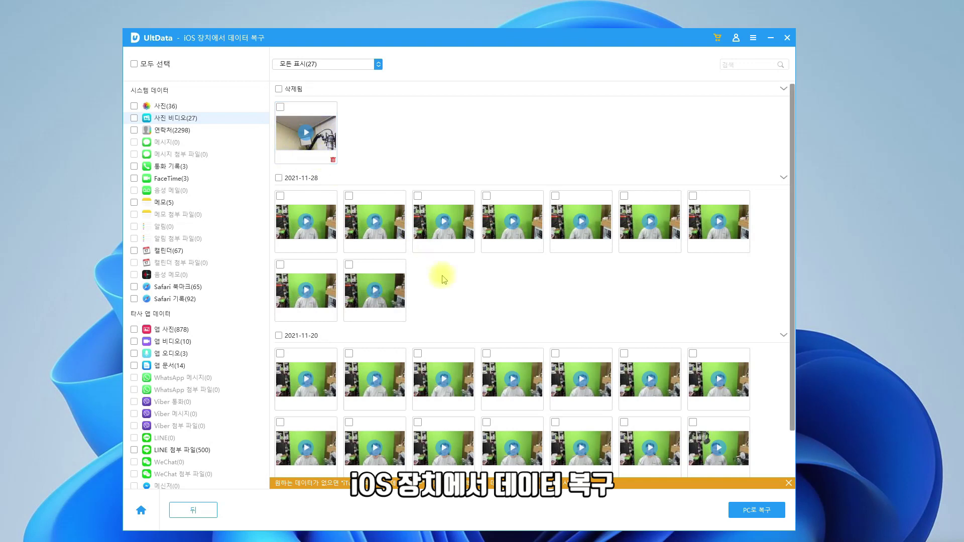
left_click(280, 107)
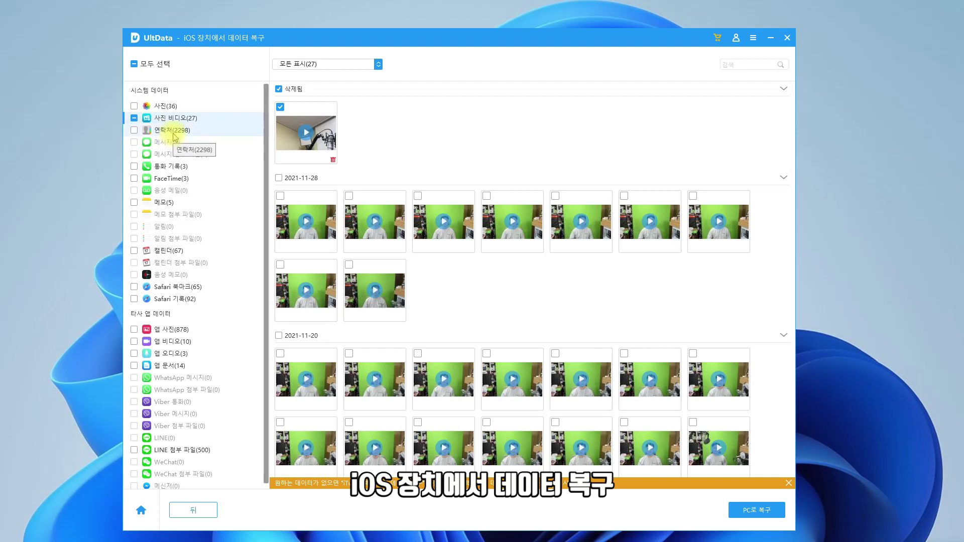
Step: View the call history and FaceTime records, and select the deleted note "테스트 삭제할 문서" for recovery
left_click(172, 167)
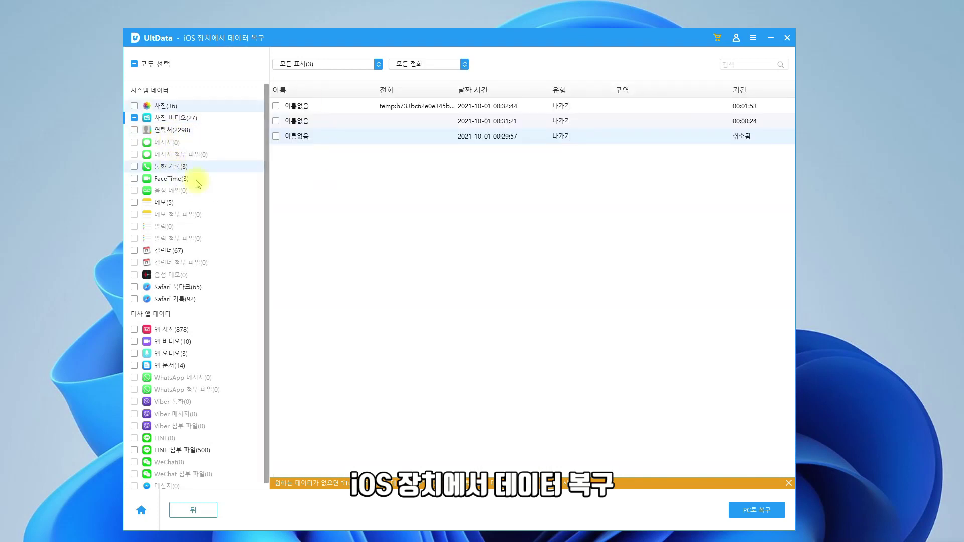
left_click(171, 179)
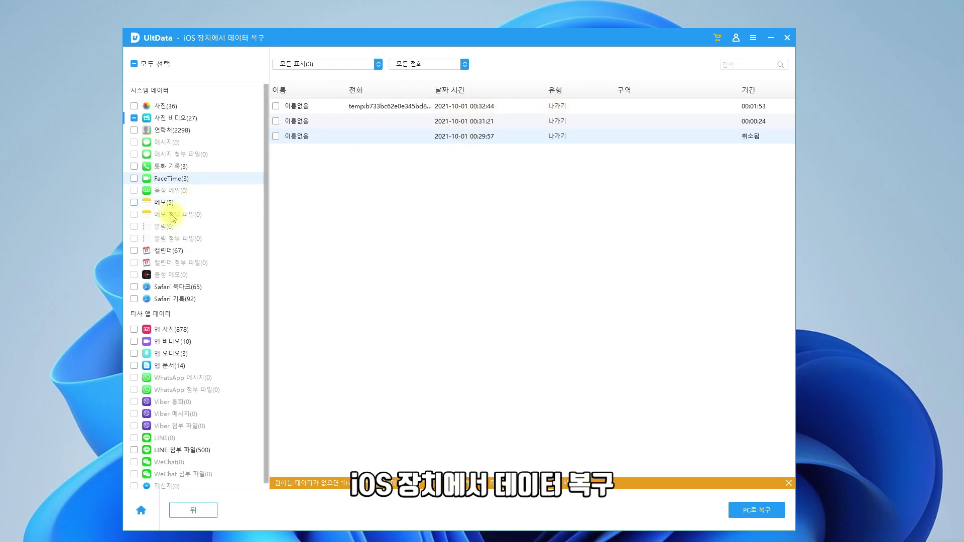
left_click(163, 202)
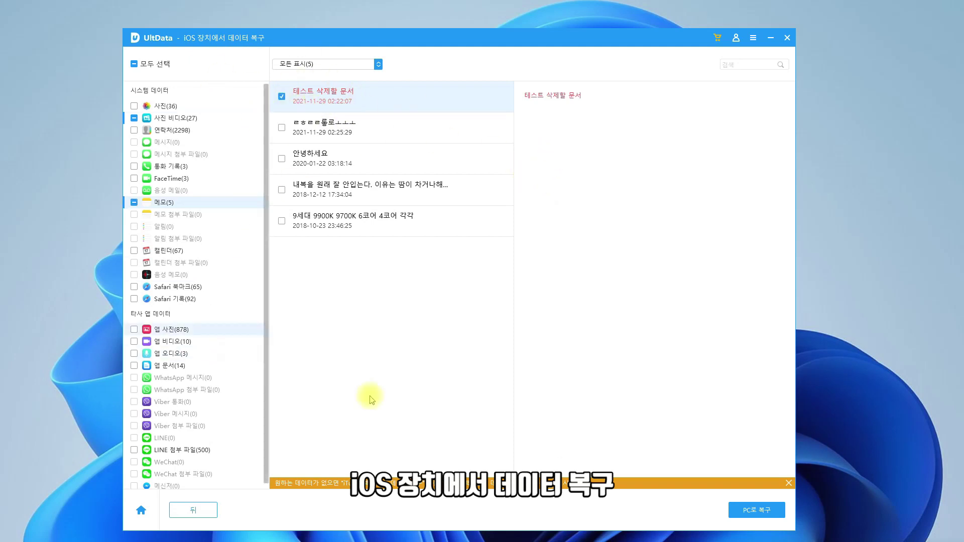
Step: Examine the scanned Safari bookmarks, the Safari history and the images in the youtube folder of the app photos
left_click(190, 287)
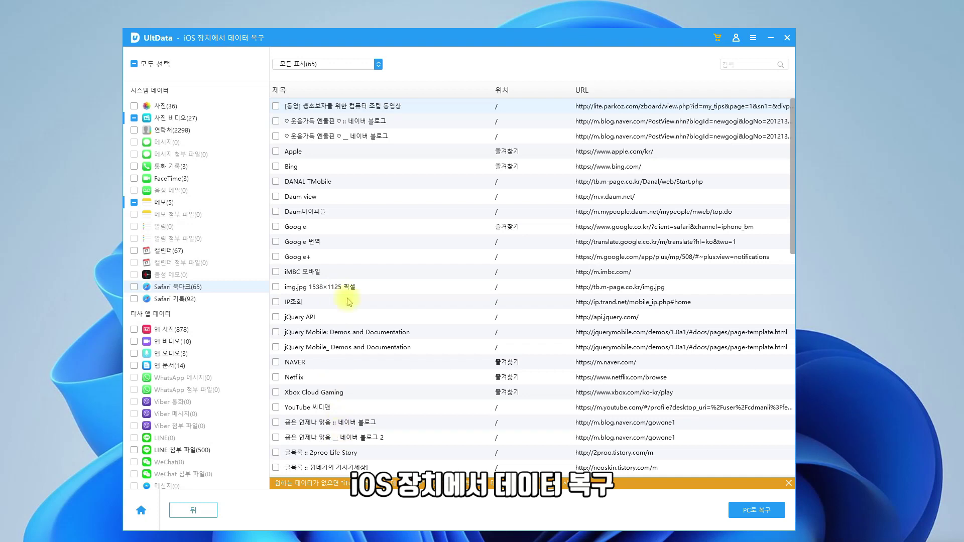
left_click(176, 301)
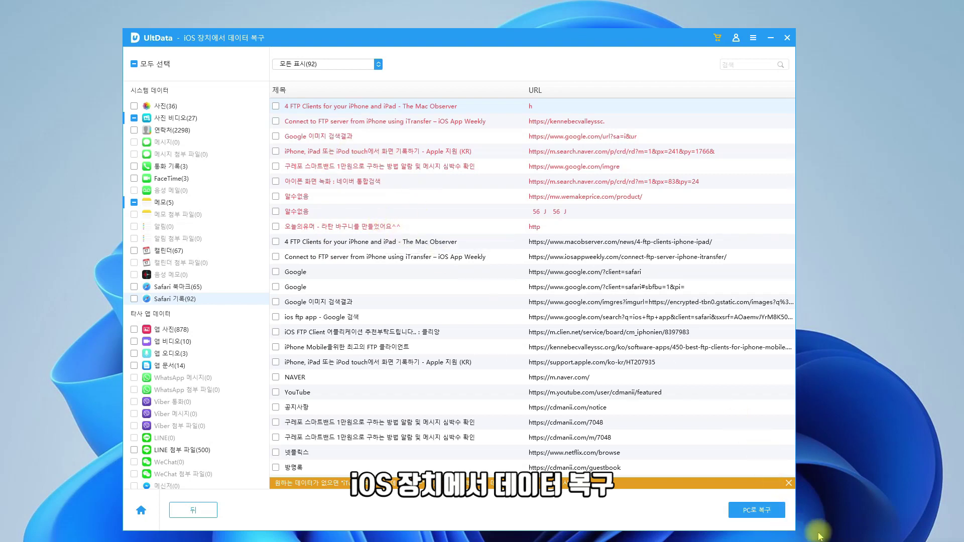
left_click(170, 329)
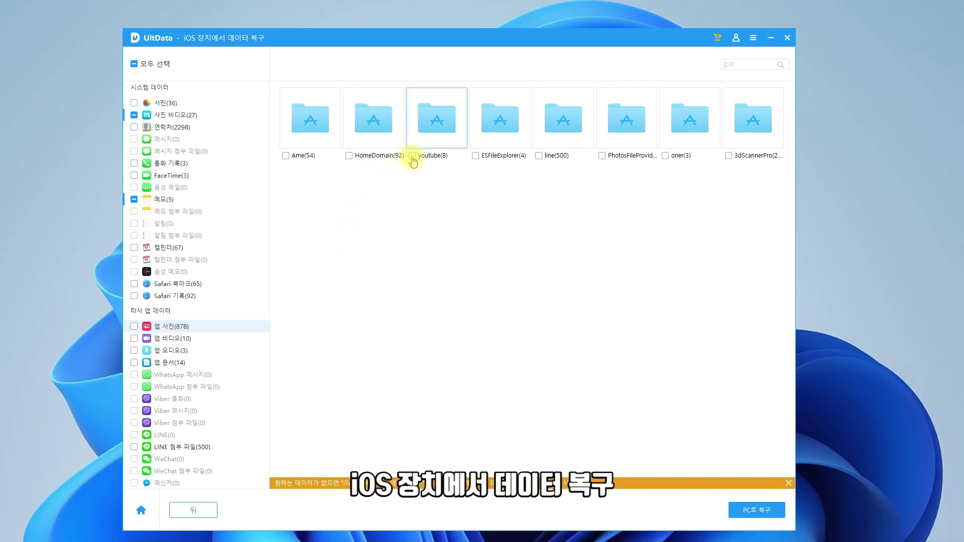
double_click(419, 158)
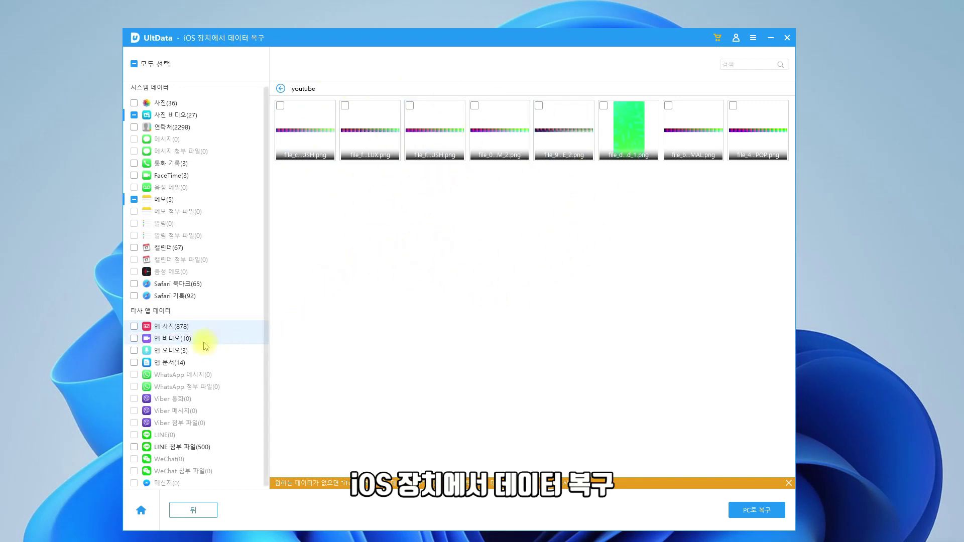
Step: Select the ESFileExplorer, Photos file provider and oner folders among the app videos for recovery
left_click(187, 339)
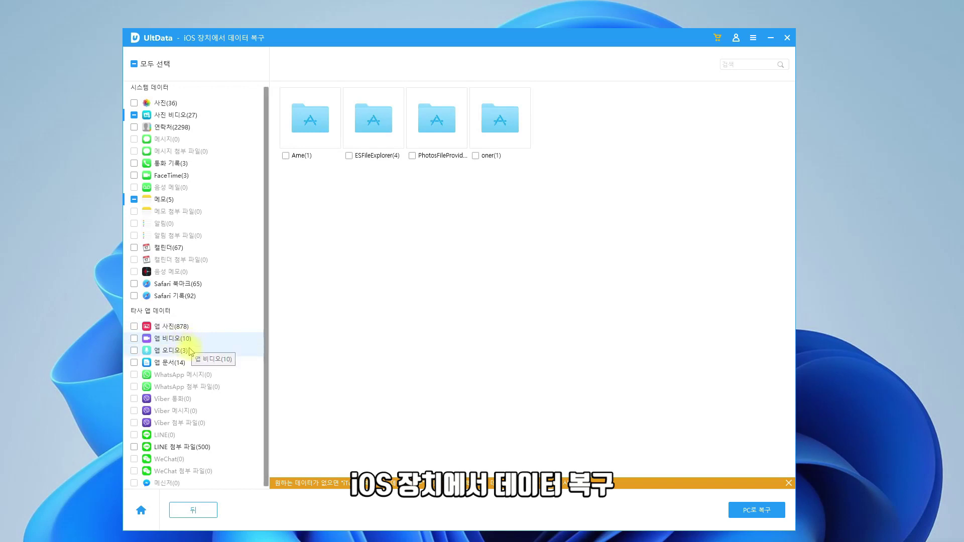
left_click(349, 157)
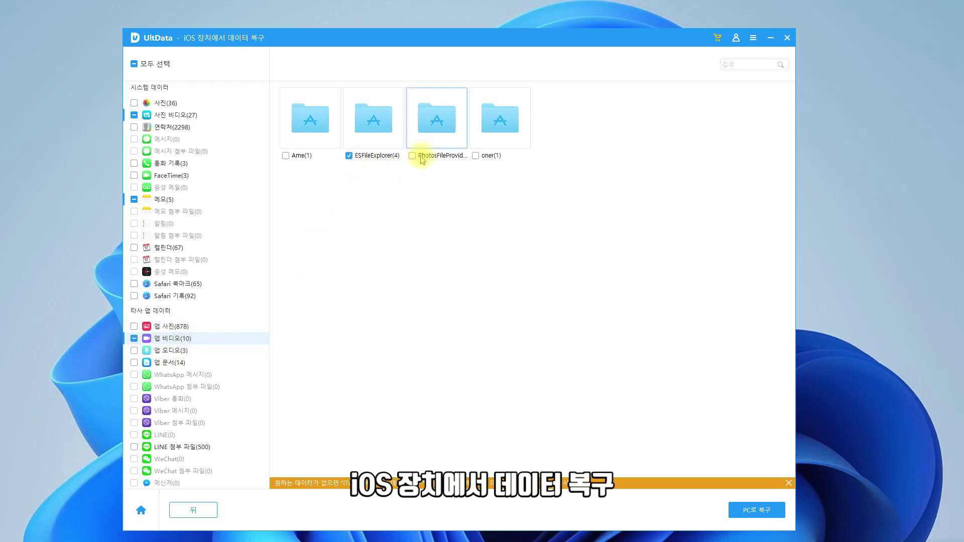
left_click(412, 157)
left_click(476, 156)
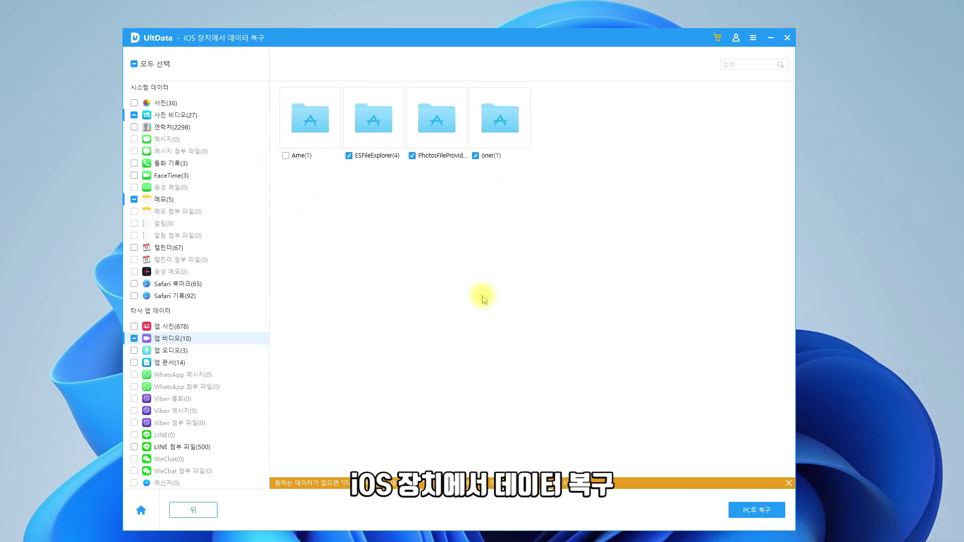
Step: Check the scanned app audio and select the instagram folder among the app documents for recovery
left_click(176, 352)
left_click(177, 365)
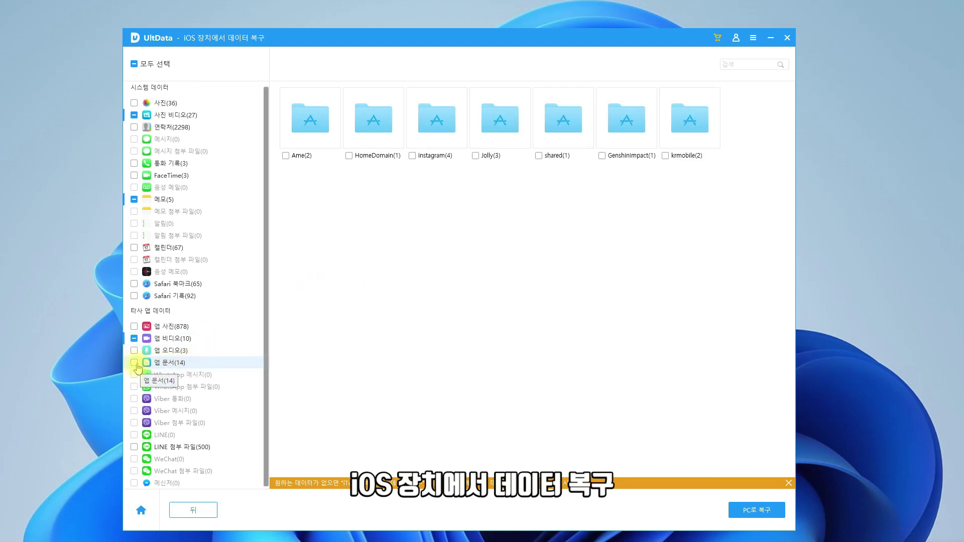
left_click(413, 155)
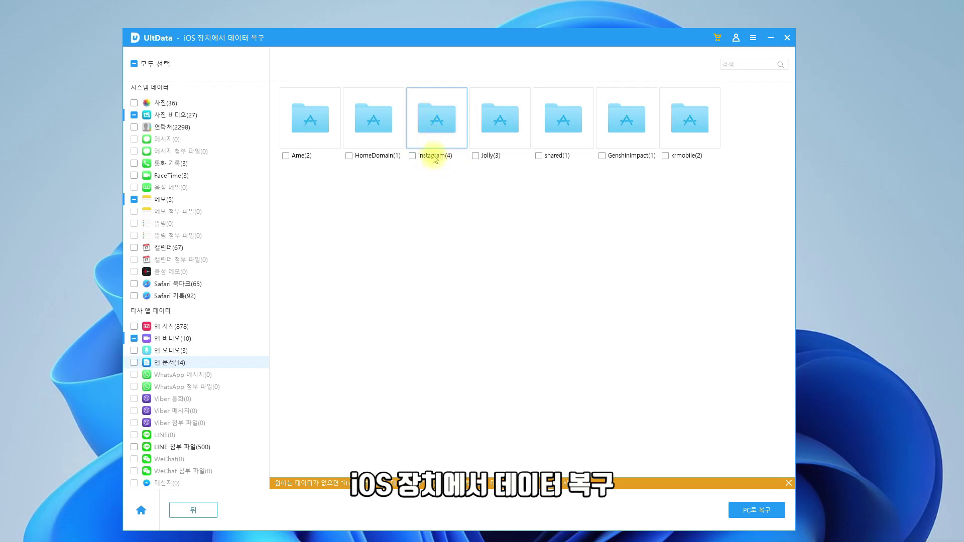
Step: View the scanned LINE attachments and recover all the selected data to the PC
left_click(184, 448)
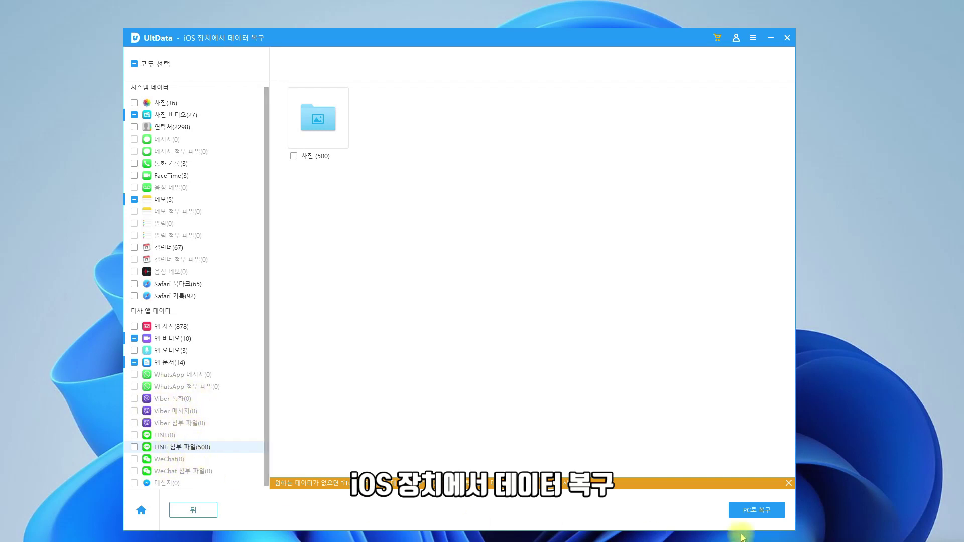
left_click(753, 510)
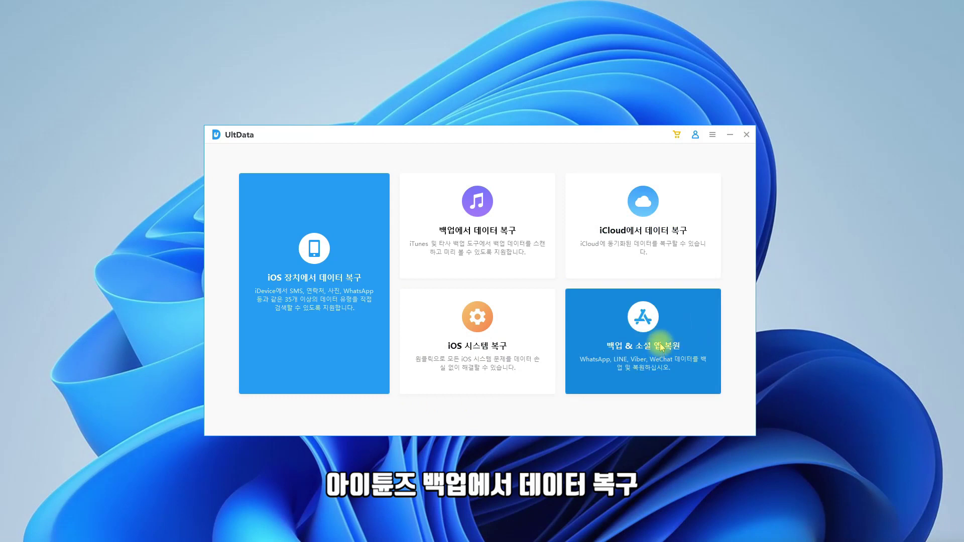
Step: Scan the encrypted iPhone 13 Pro iTunes backup for all system and third-party app data types
left_click(499, 225)
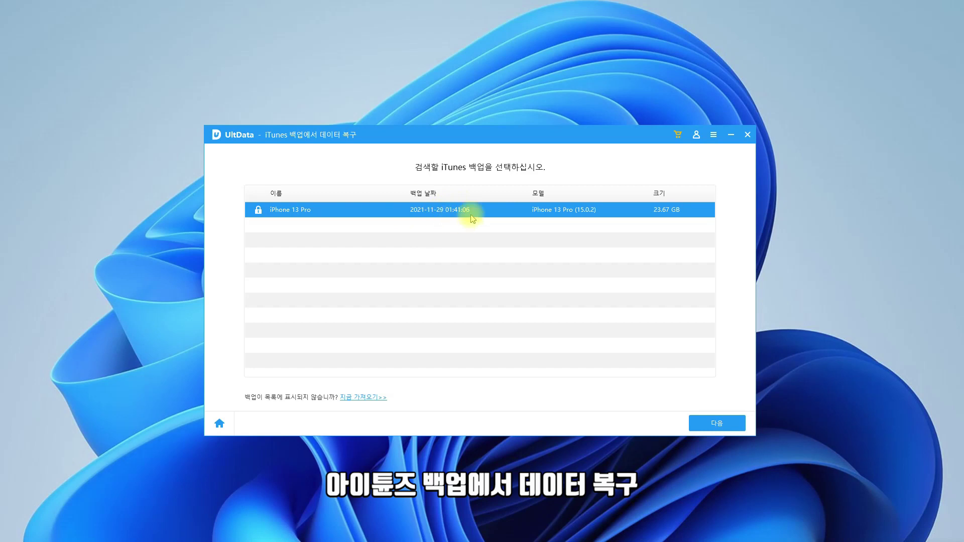
left_click(713, 424)
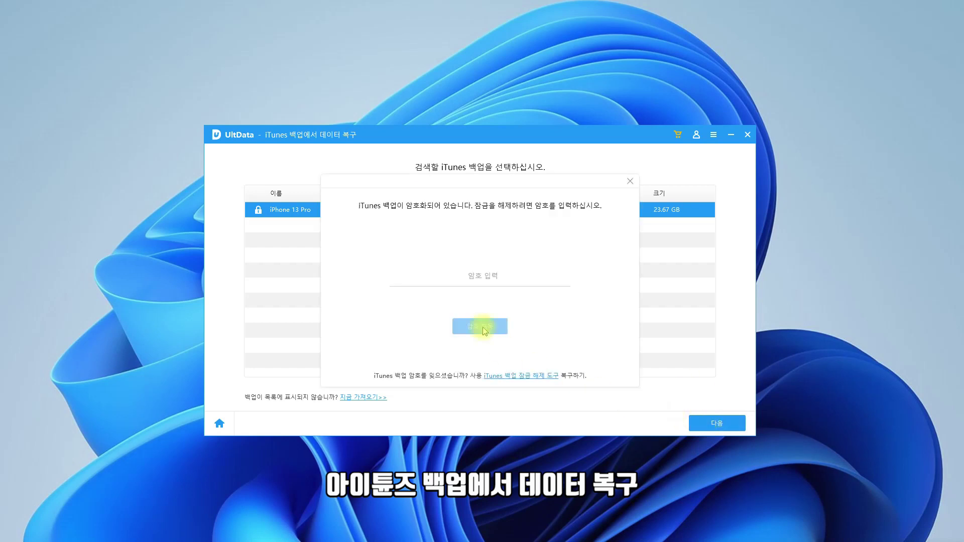
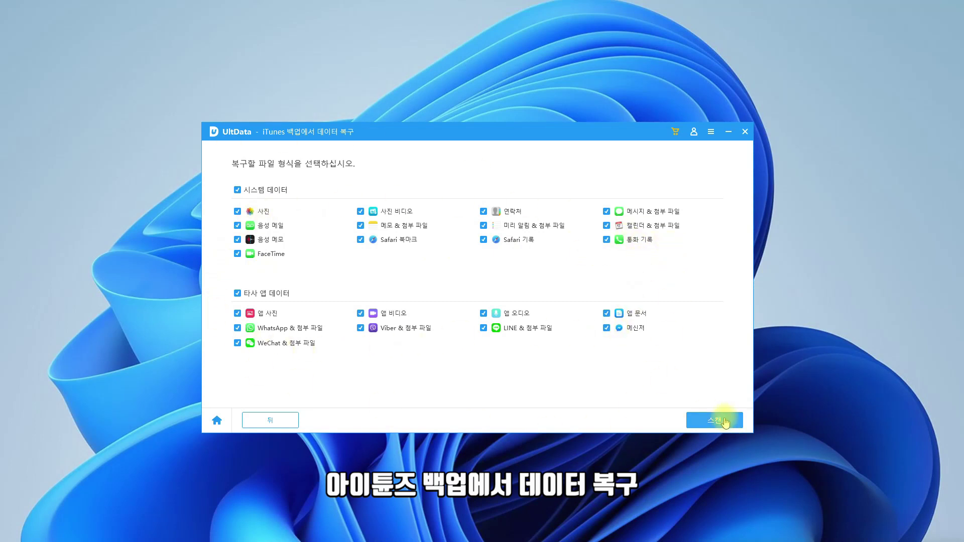
left_click(719, 422)
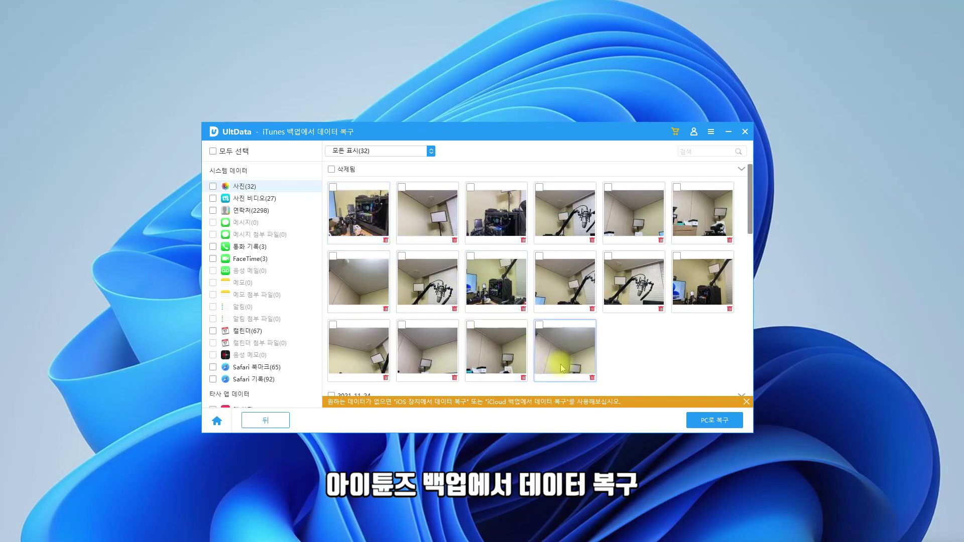
Step: Browse the photos found in the iTunes backup and select the second photo in the second row of the deleted group
scroll(517, 309, "down", 10)
scroll(537, 318, "up", 4)
scroll(541, 319, "down", 4)
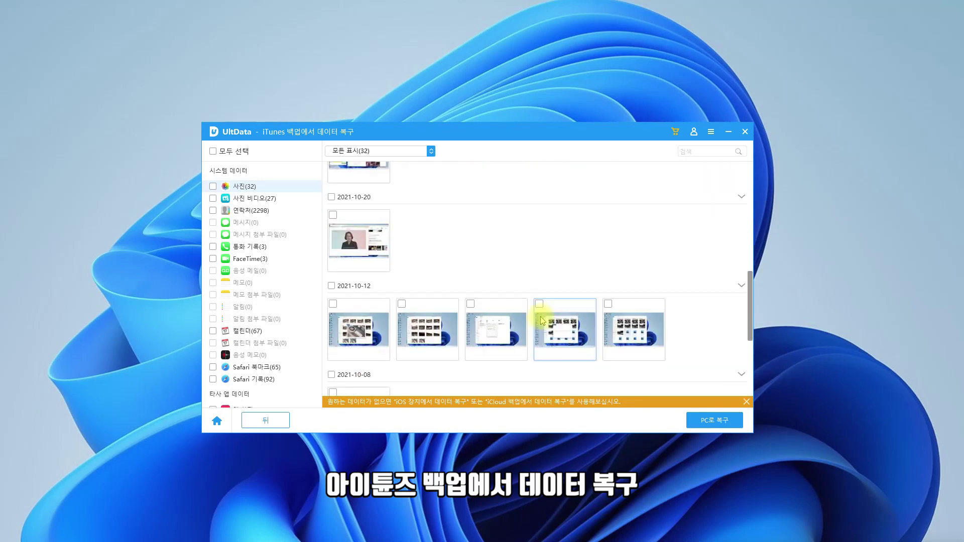
scroll(541, 319, "down", 5)
scroll(542, 320, "up", 15)
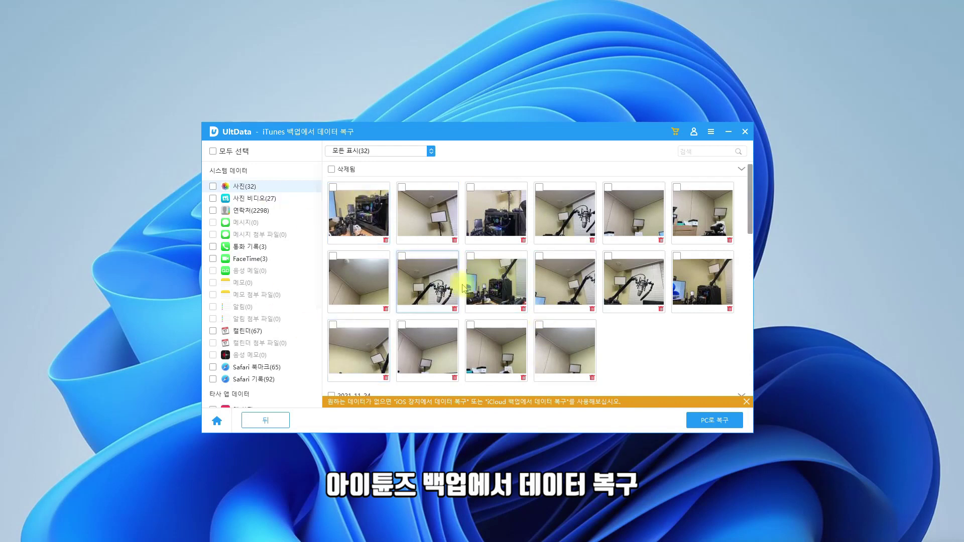
left_click(401, 256)
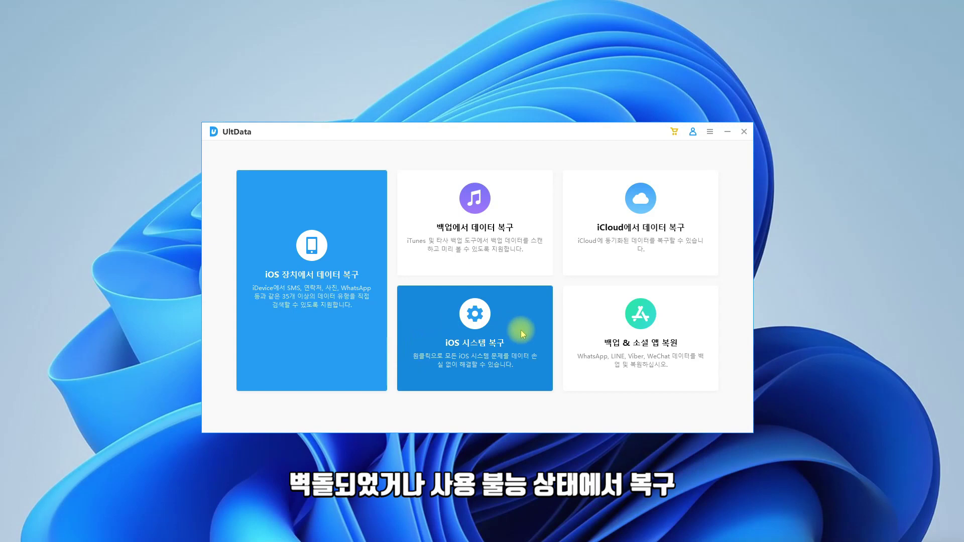
Step: View the iOS system repair feature and open the backup and restore options for social apps
left_click(444, 338)
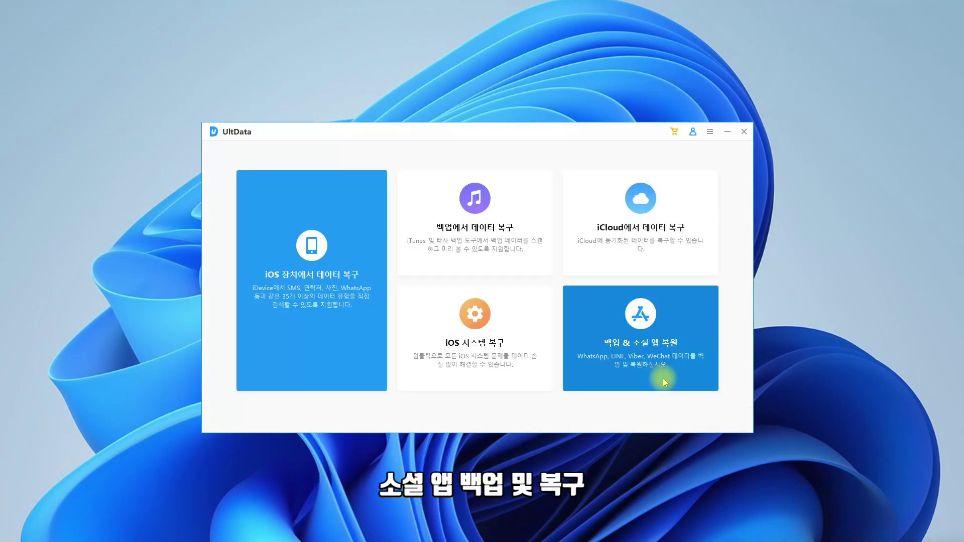
left_click(652, 345)
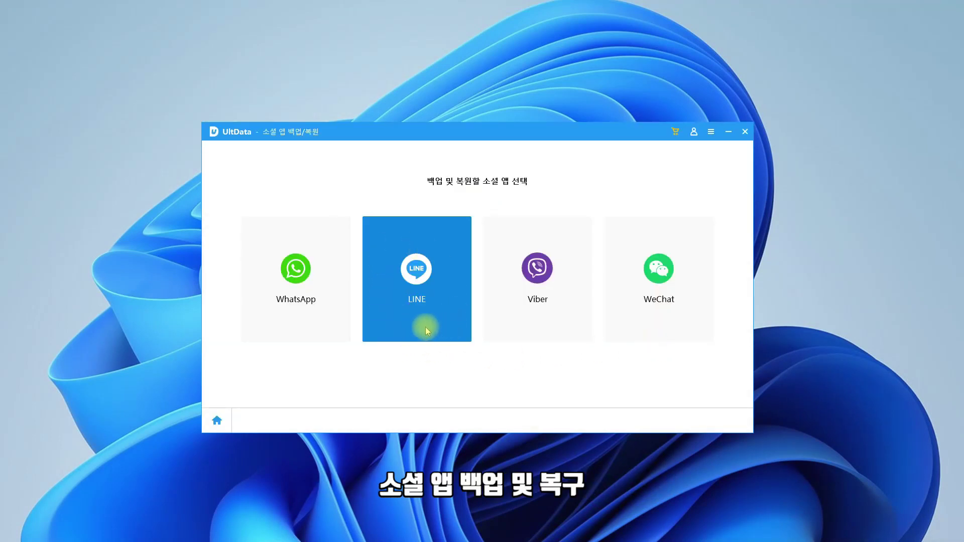